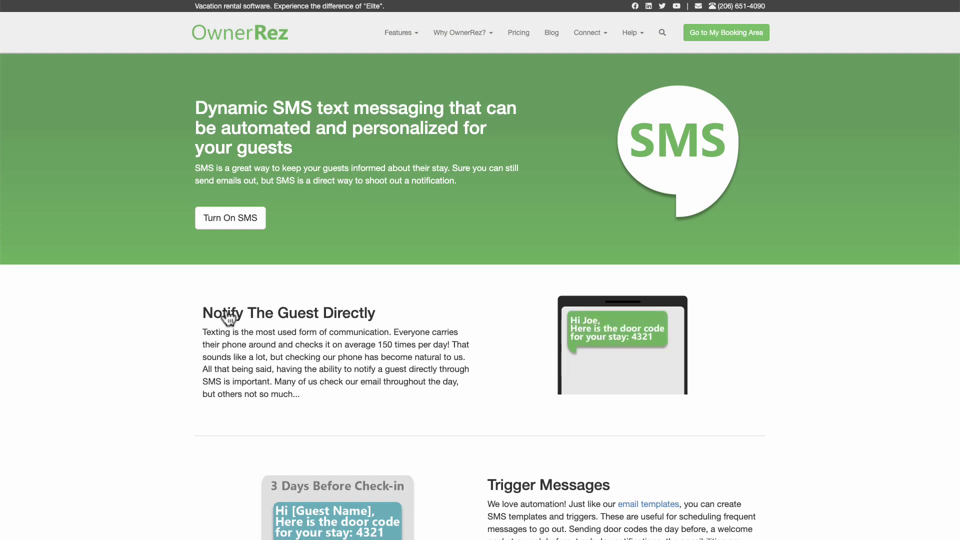
- Scroll down through the SMS messaging feature overview page
scroll(227, 318, "down", 4)
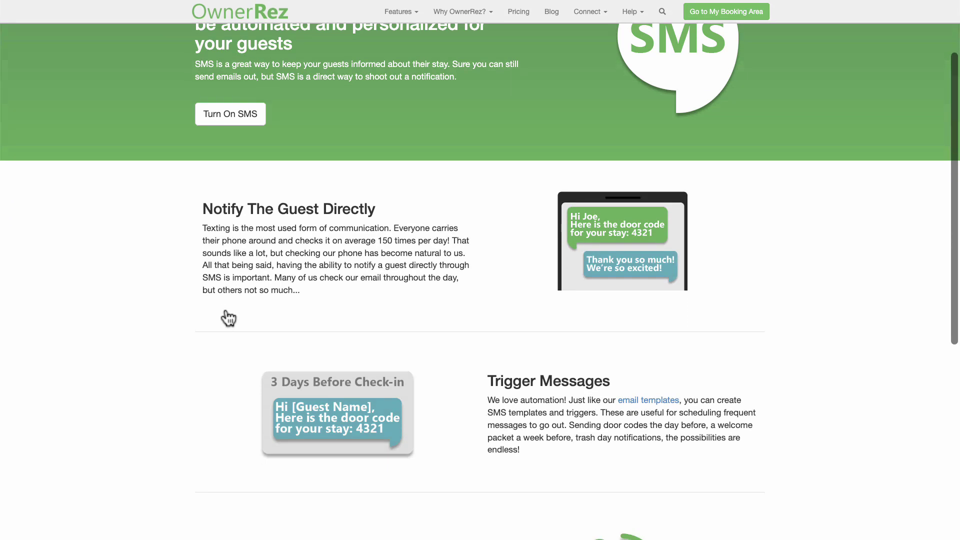
scroll(229, 317, "down", 8)
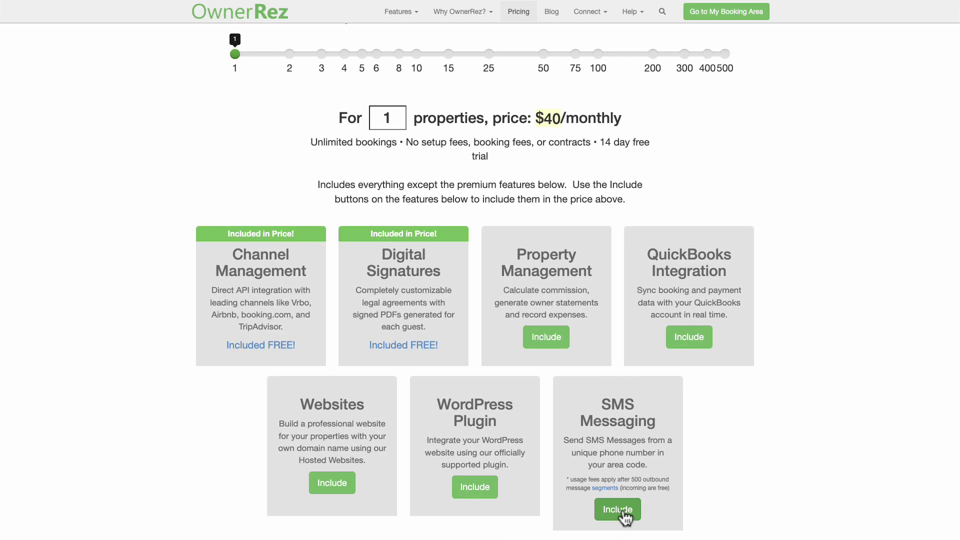
- Include SMS Messaging in the plan, raising one property to $55 monthly
left_click(623, 511)
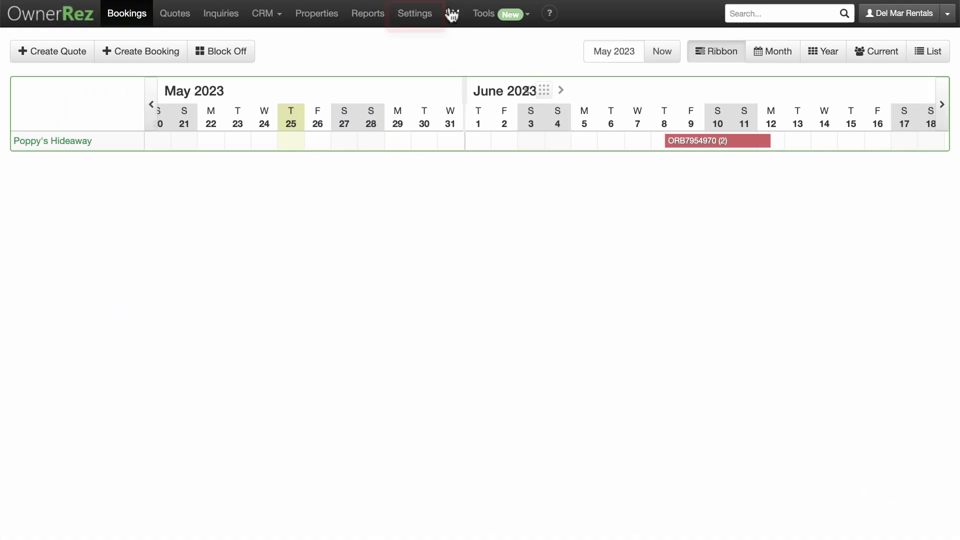
- Turn on SMS Messaging under Settings > SMS Numbers and confirm the premium feature
left_click(418, 18)
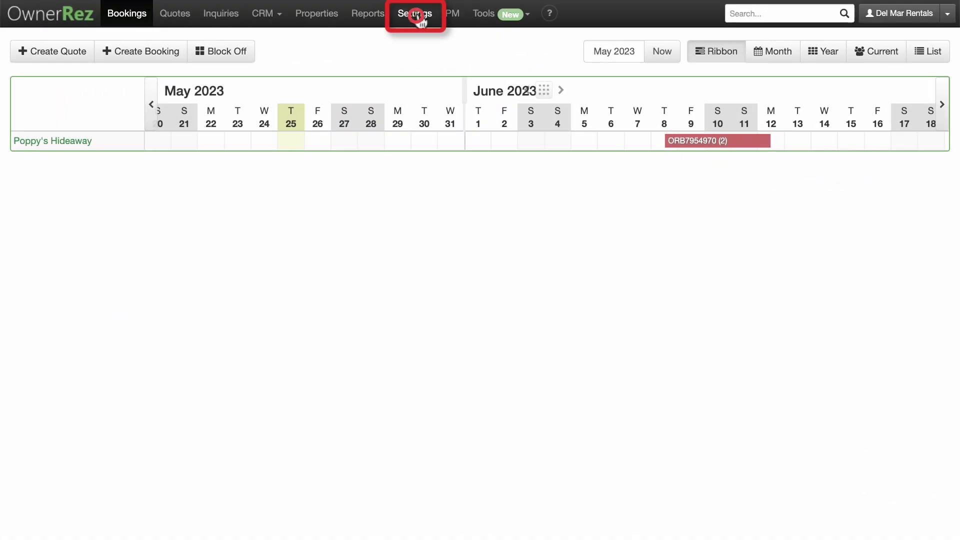
scroll(418, 18, "down", 7)
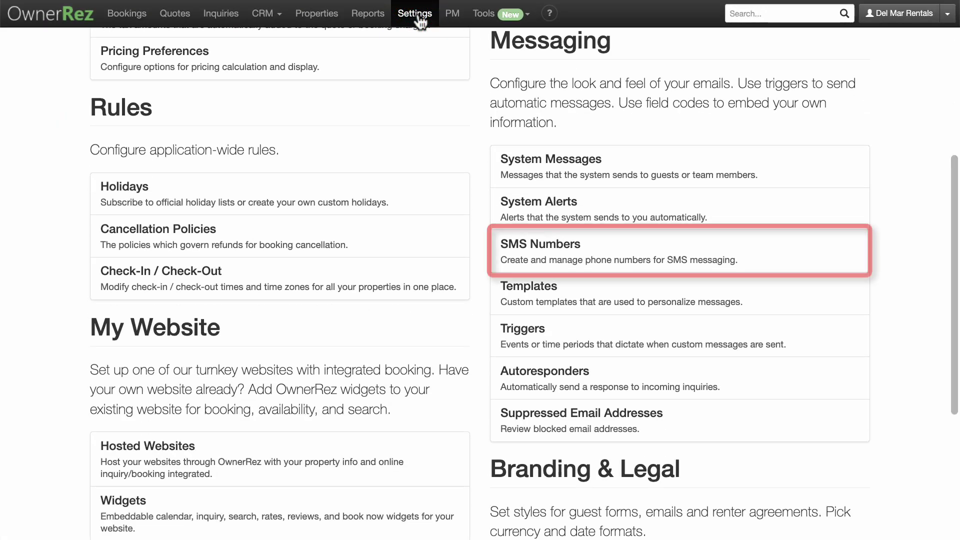
left_click(633, 240)
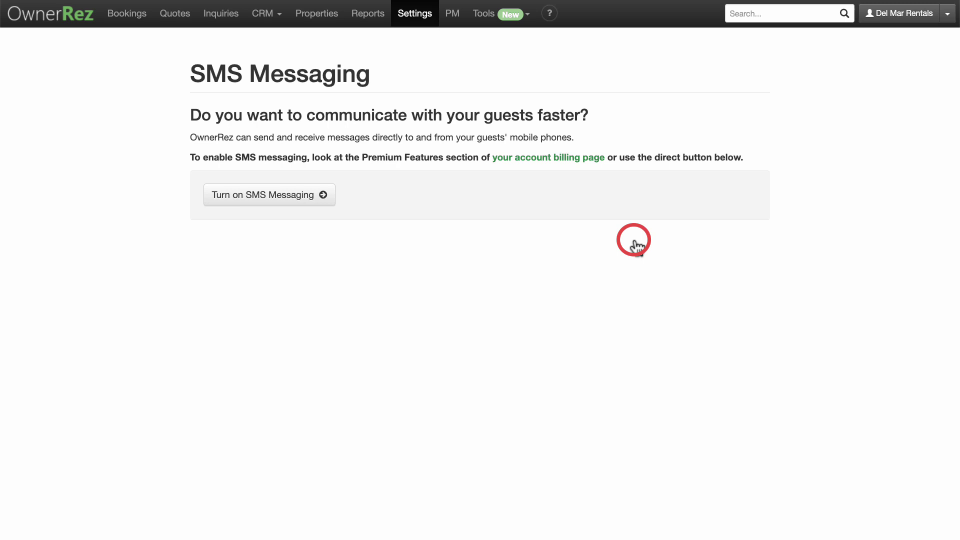
left_click(309, 194)
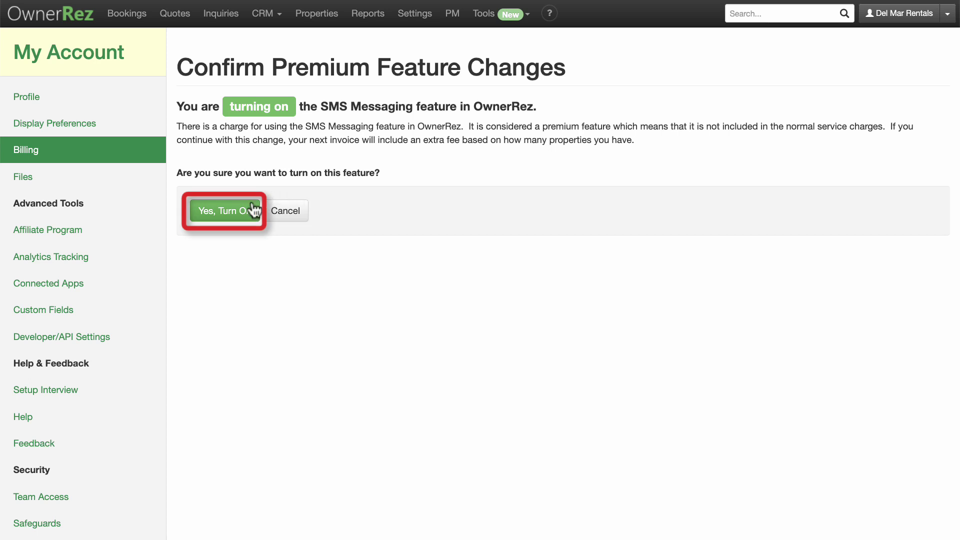
left_click(230, 216)
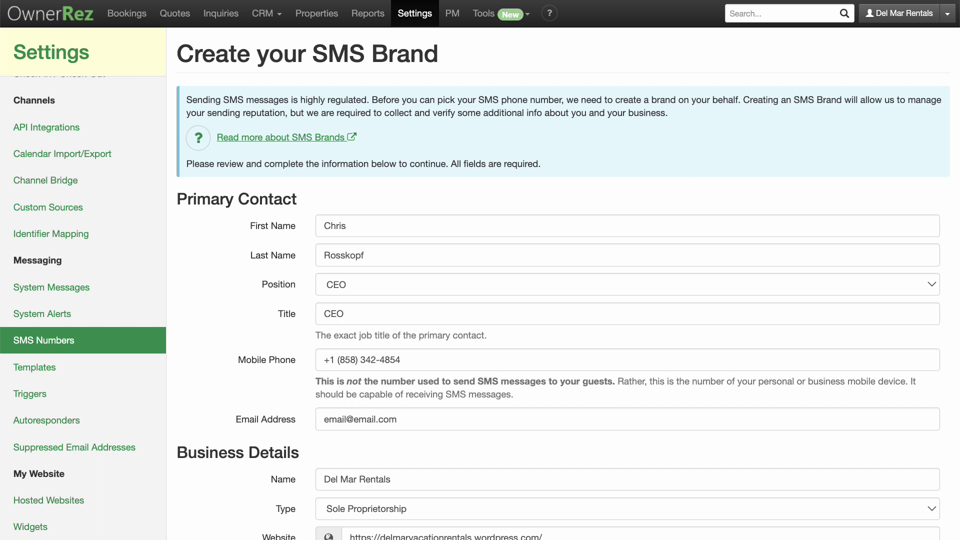
- Review the prefilled SMS brand details and submit them for carrier review
scroll(567, 283, "down", 4)
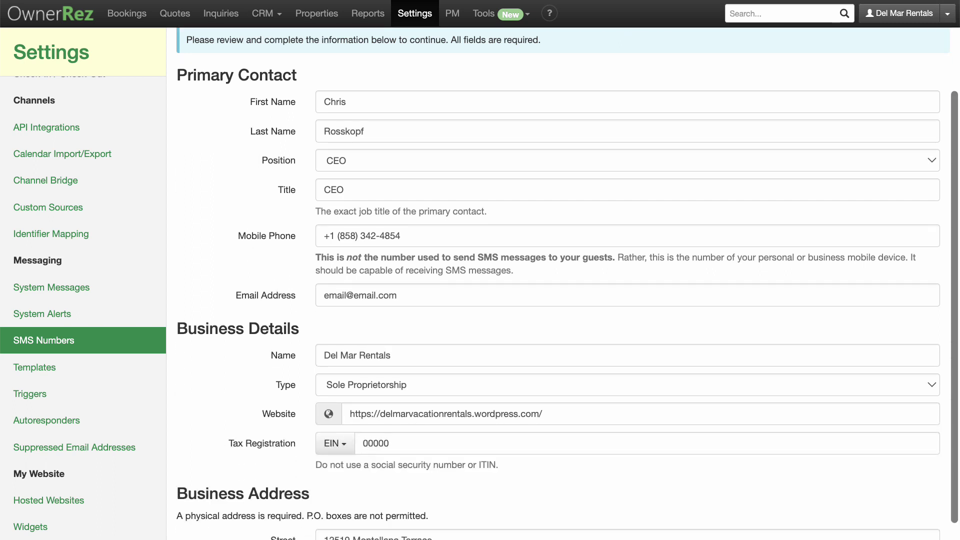
scroll(567, 283, "down", 1)
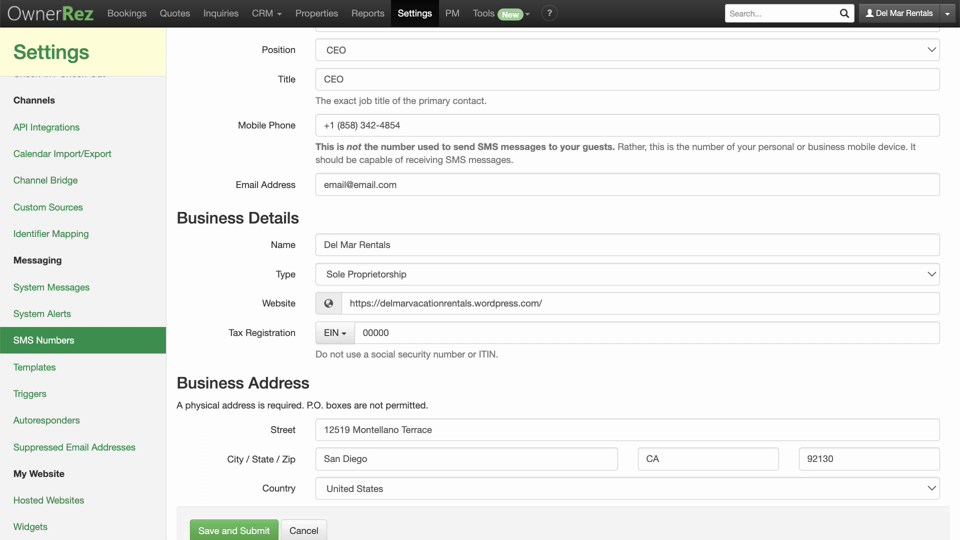
left_click(255, 532)
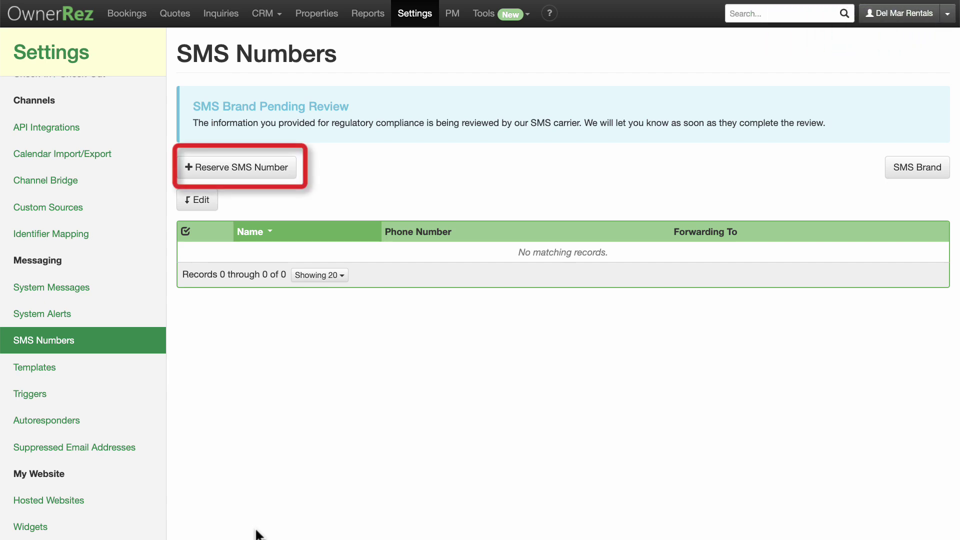
- Claim the first available 858-prefix SMS number and name it Del Mar Rentals
left_click(235, 172)
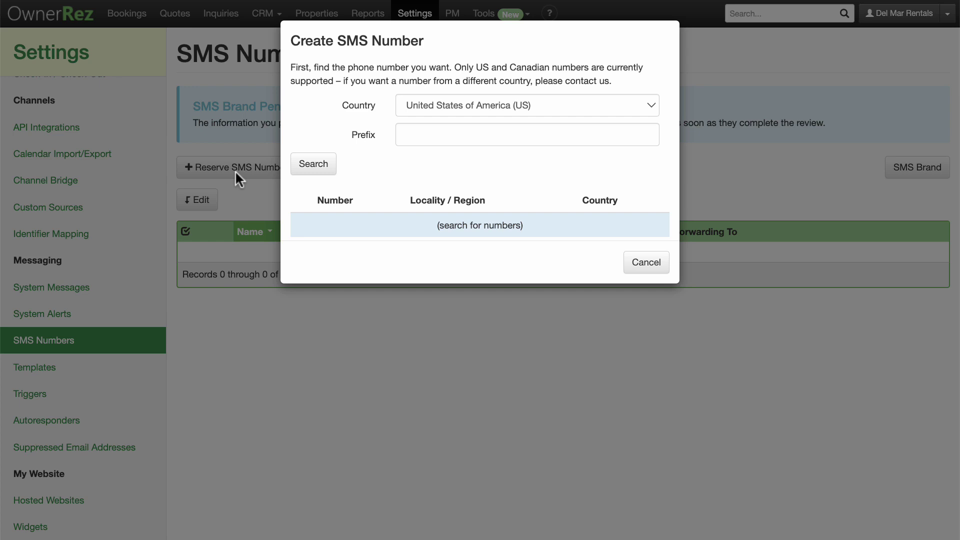
left_click(416, 136)
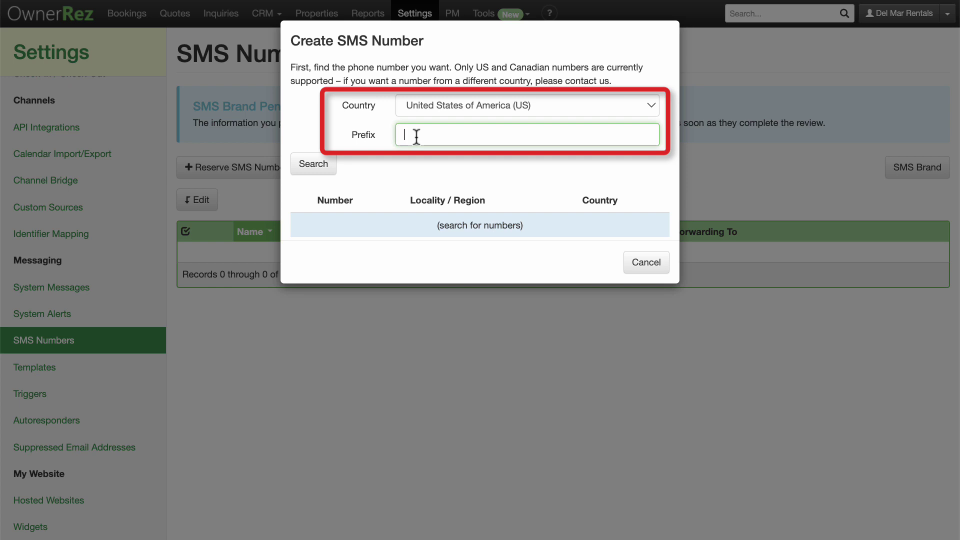
type("858")
left_click(323, 165)
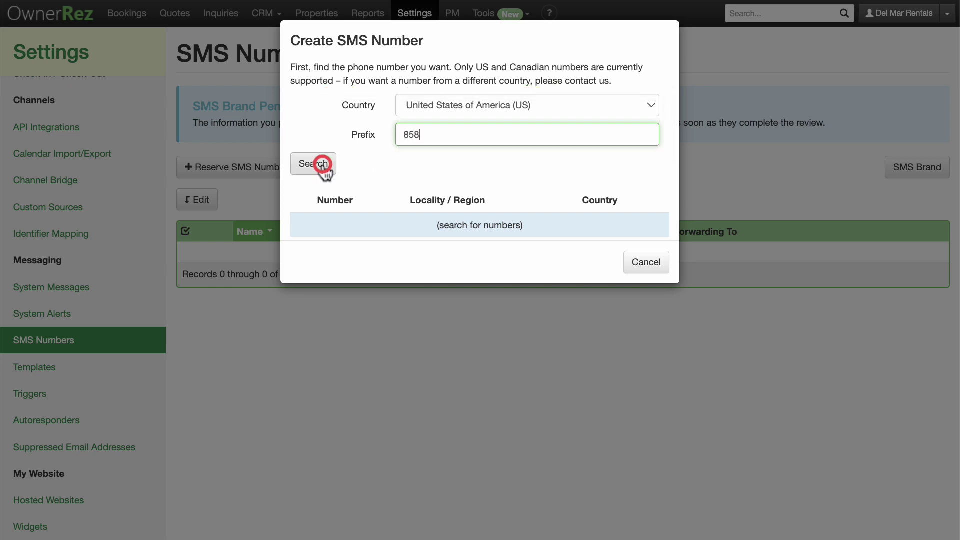
left_click(301, 226)
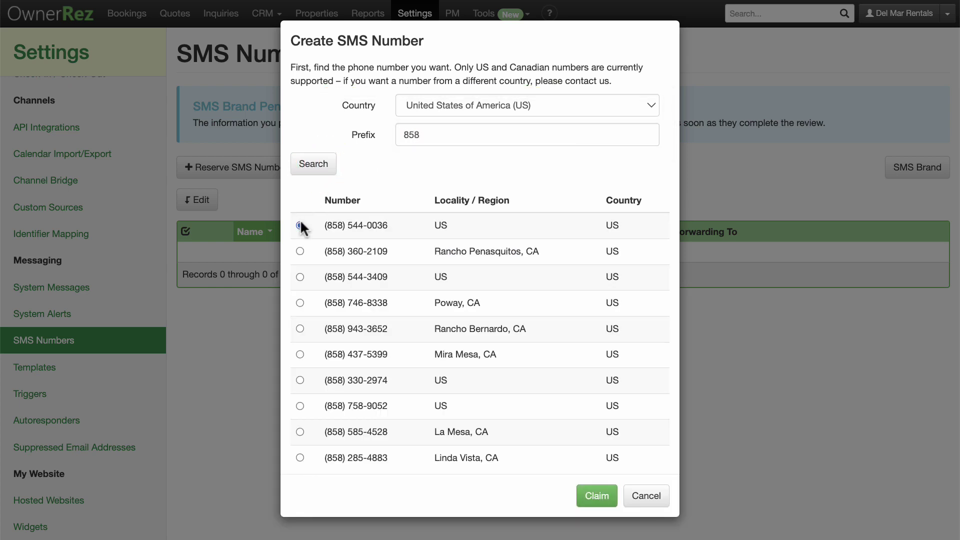
left_click(609, 500)
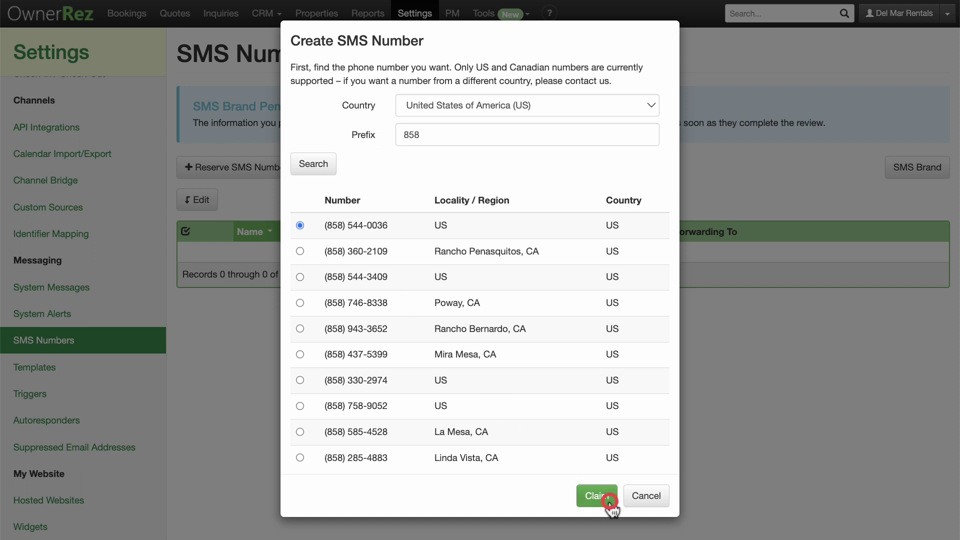
type("Del Mar Rentals")
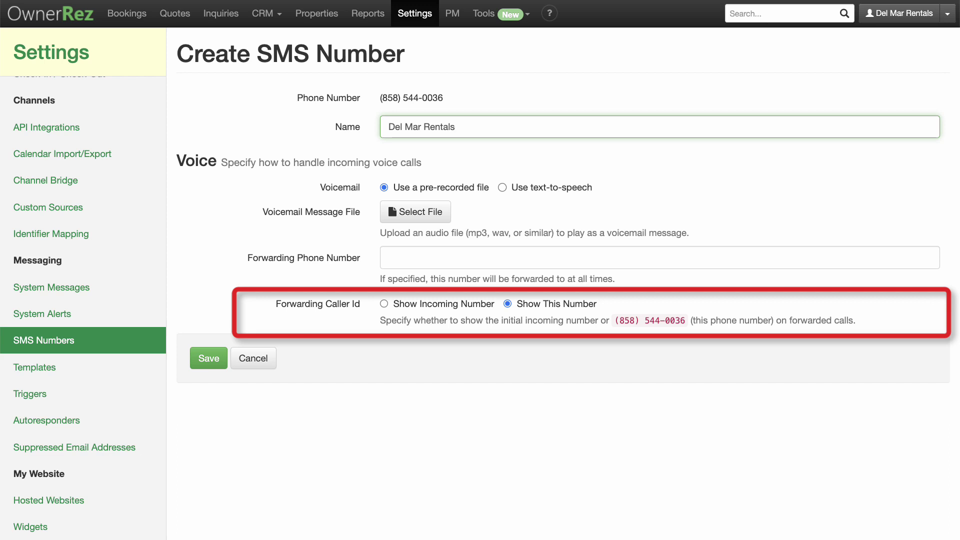
- Save the Del Mar Rentals SMS number
left_click(205, 357)
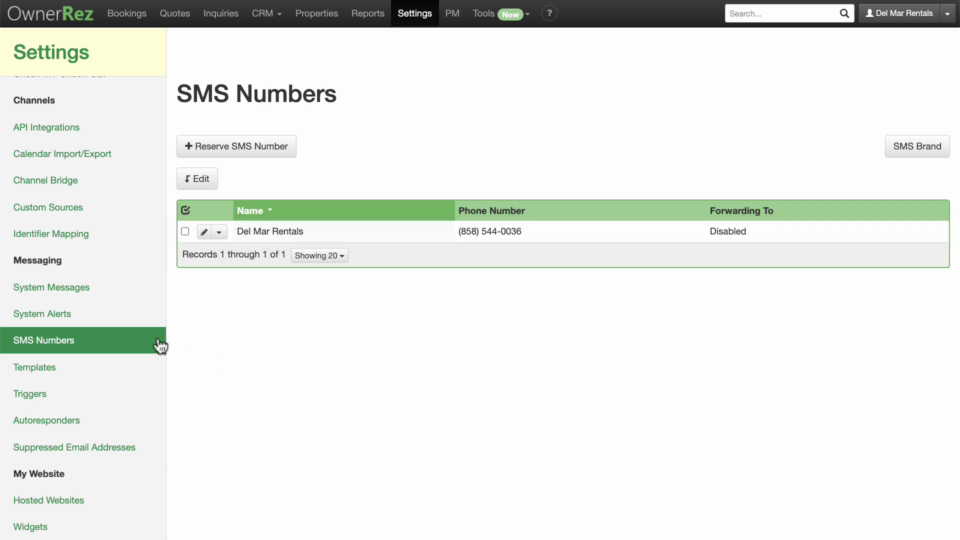
- Text 'Thanks for booking...' to the guest of the June Poppy's Hideaway booking
left_click(145, 20)
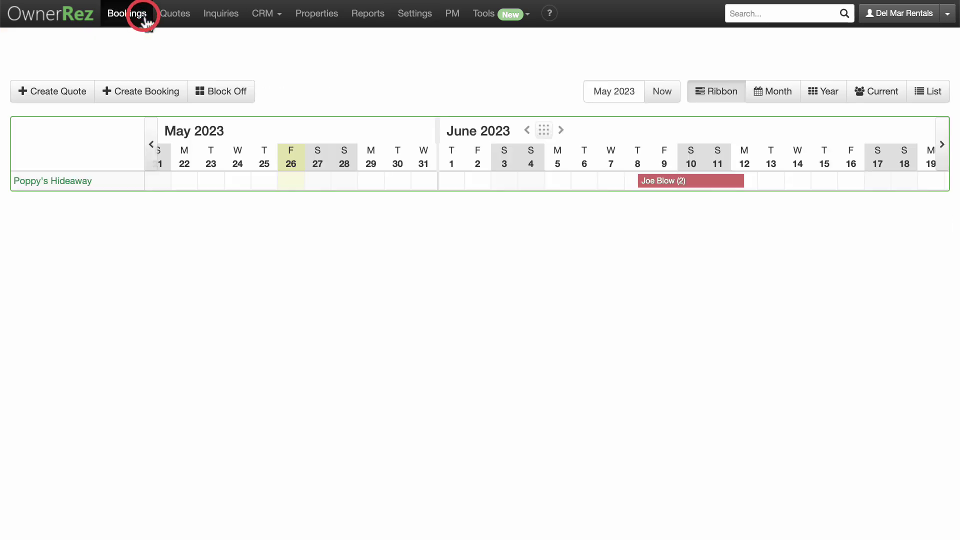
left_click(660, 183)
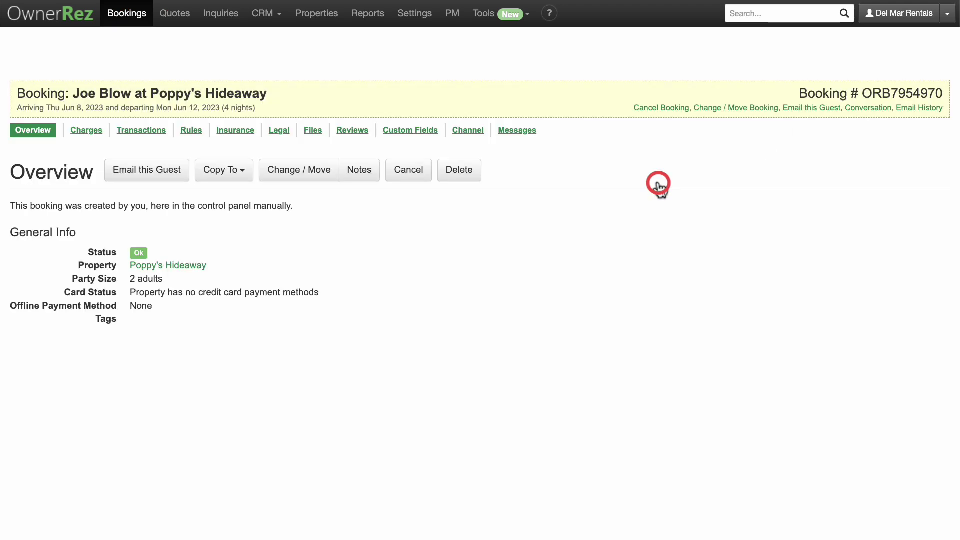
left_click(870, 110)
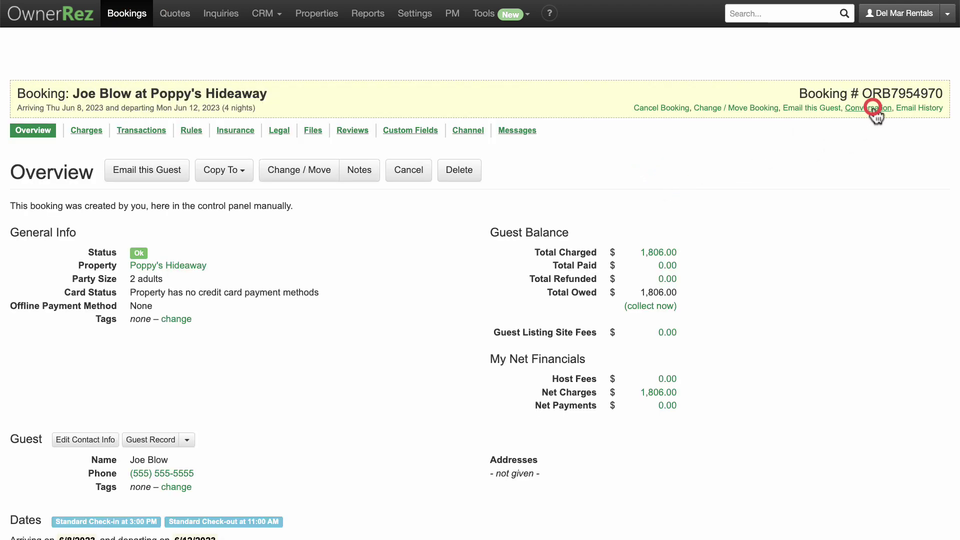
type("Thanks for booking...")
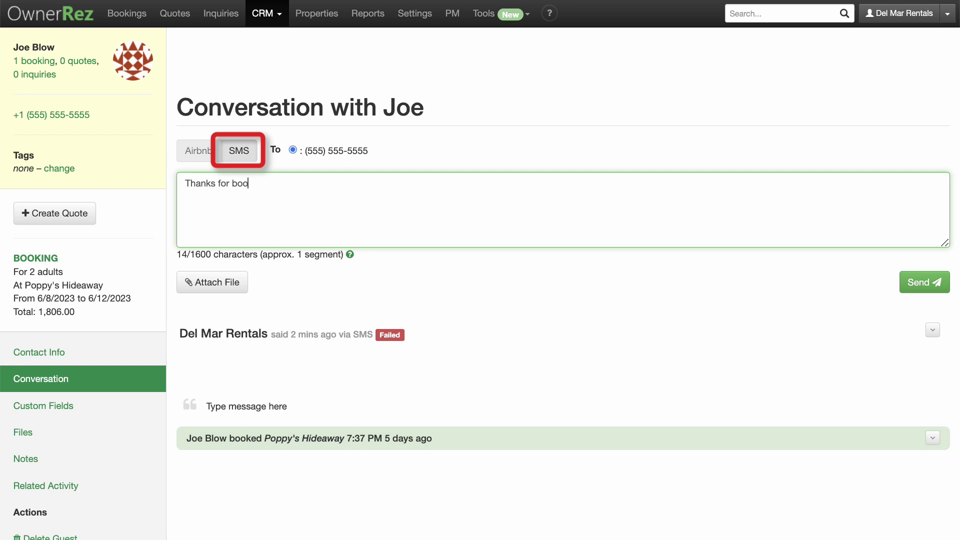
left_click(908, 288)
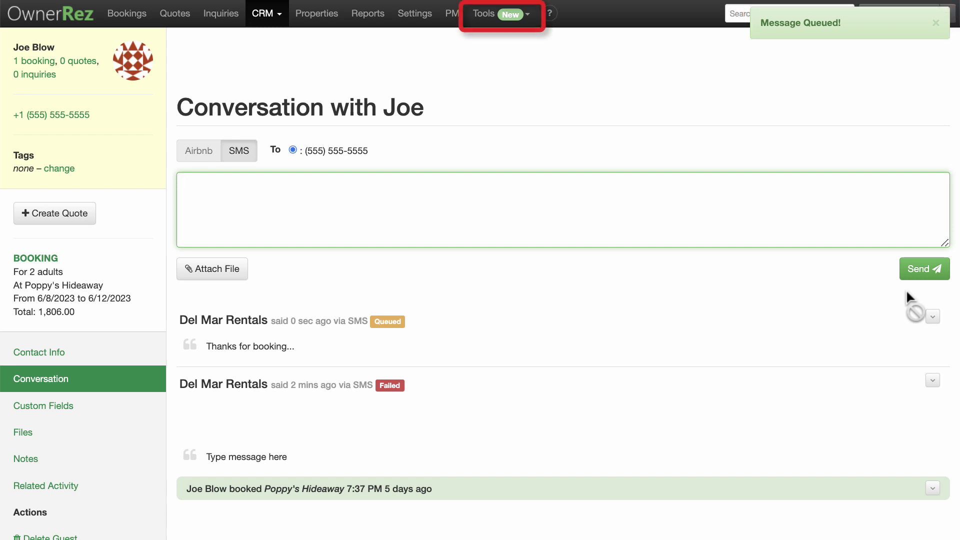
- Check the SMS tab of Tools > Communication History, then return to Settings
left_click(528, 15)
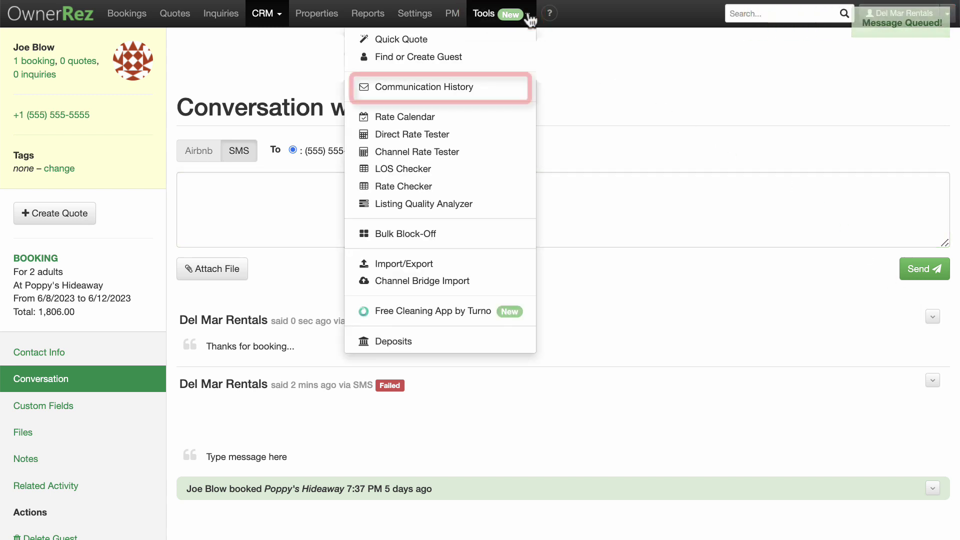
left_click(507, 89)
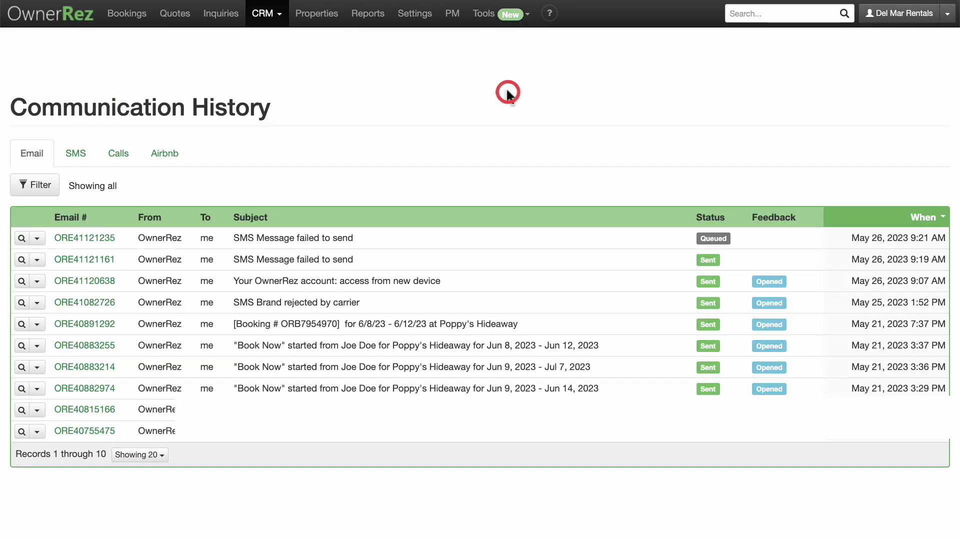
left_click(80, 153)
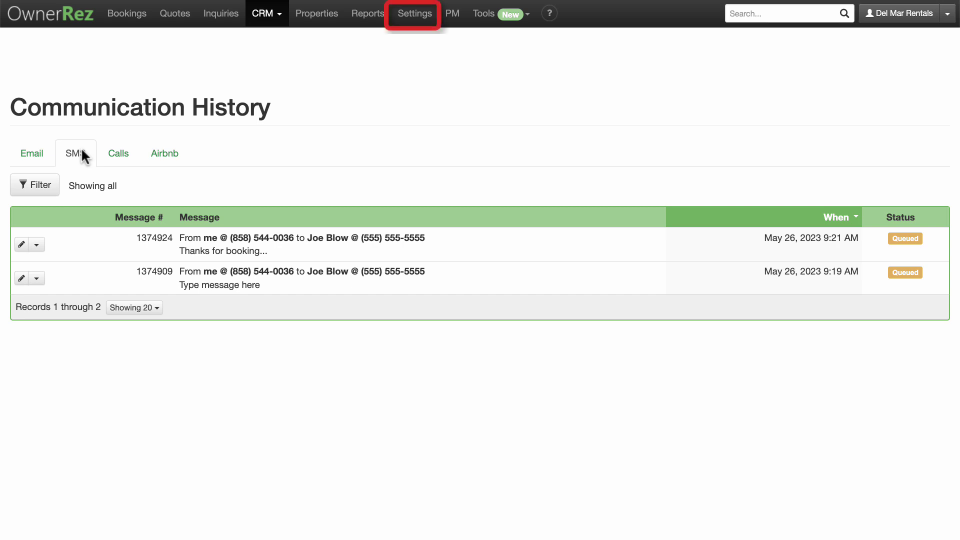
left_click(409, 15)
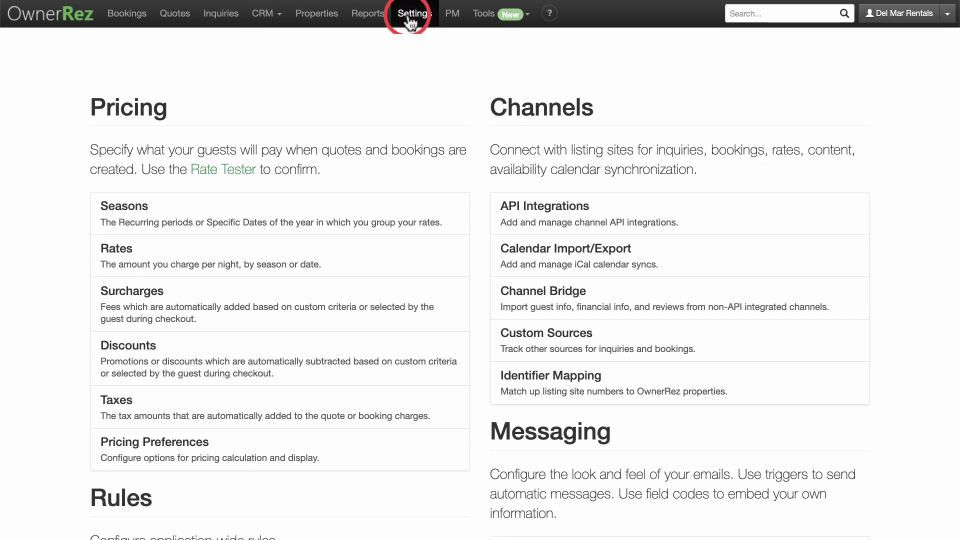
- Open the SMS message templates under Messaging and list the template types to create
scroll(410, 23, "down", 5)
scroll(410, 23, "down", 4)
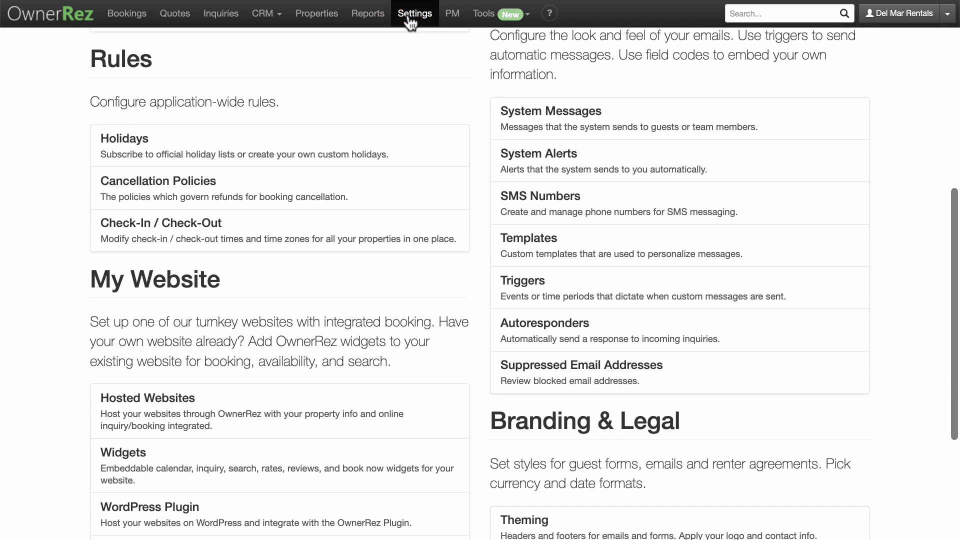
left_click(497, 299)
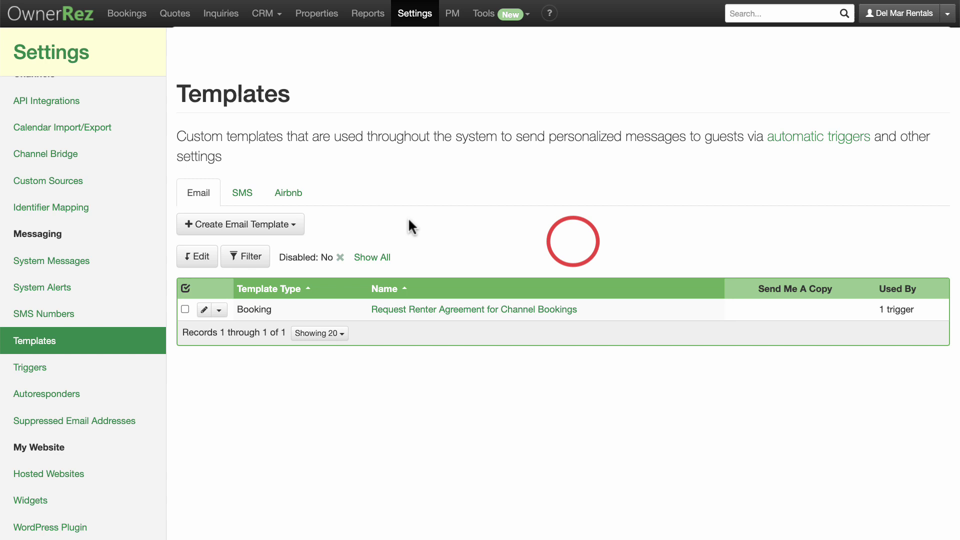
left_click(243, 193)
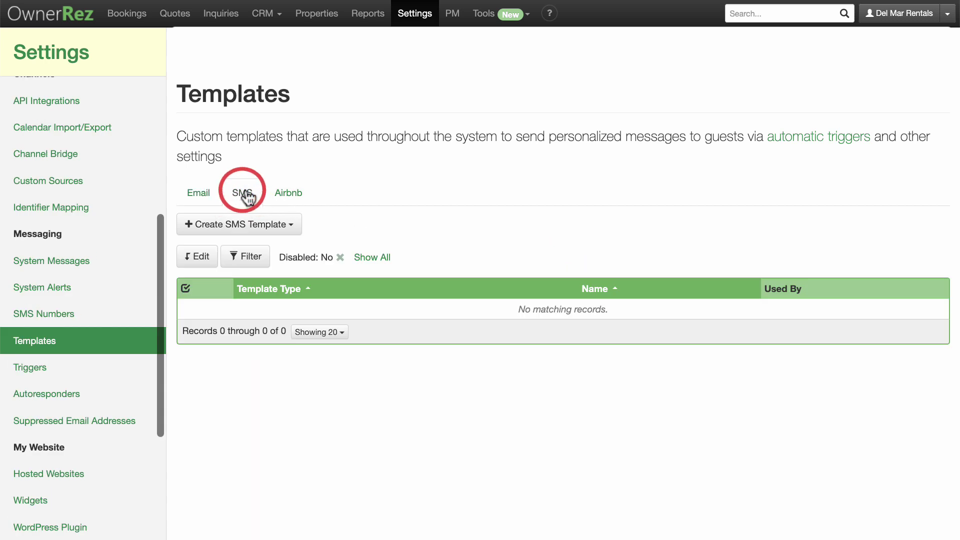
left_click(248, 224)
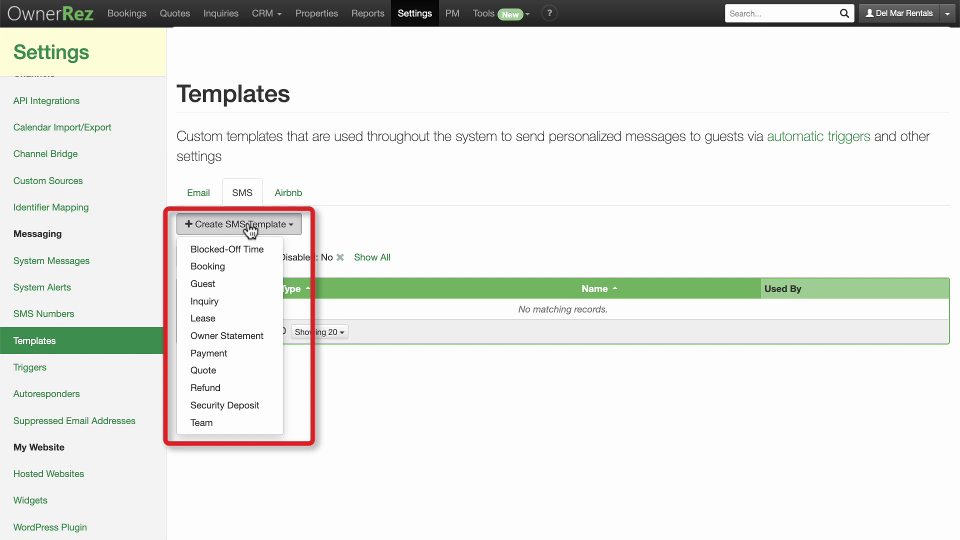
- Save a Booking SMS template 'Door Code' with body 'The door code for the property is.....'
left_click(245, 271)
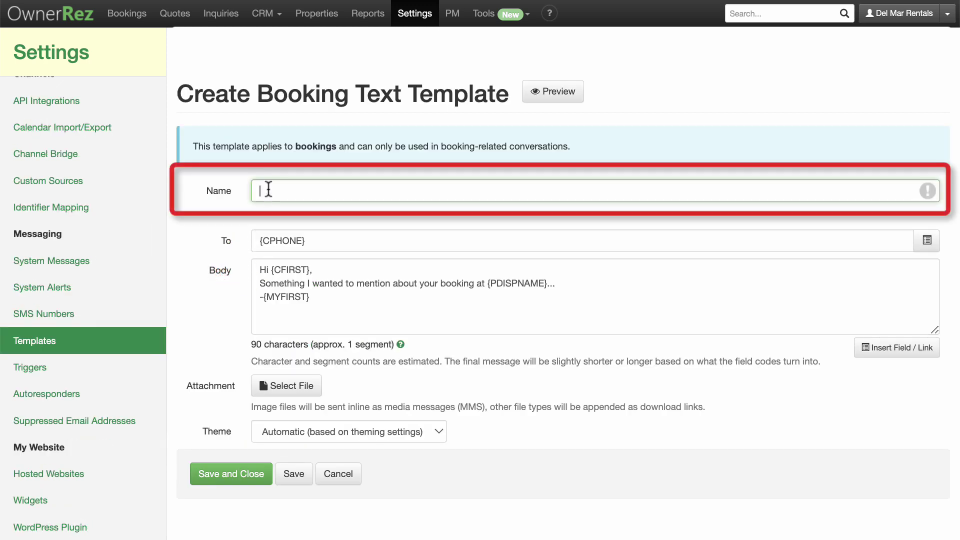
type("Door Code")
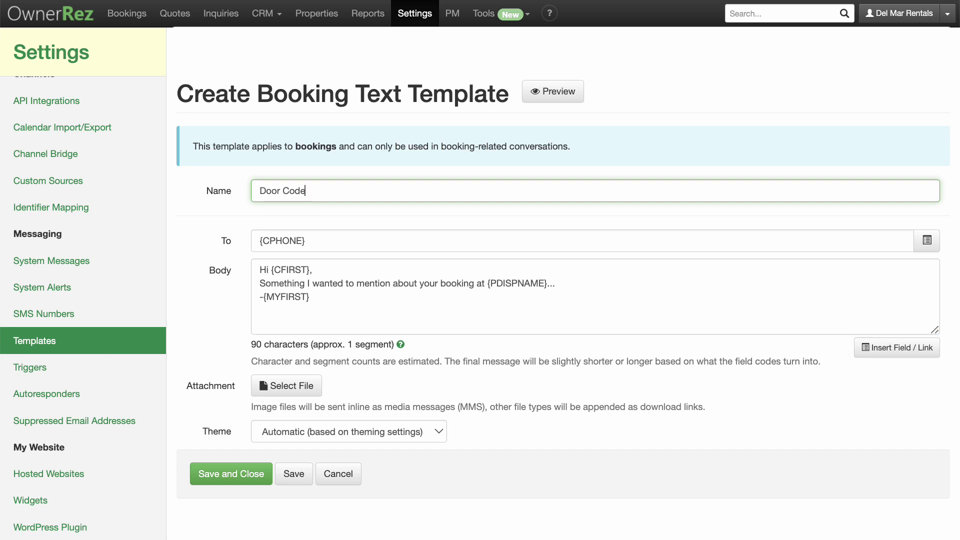
triple_click(295, 283)
type("The door code for the property is")
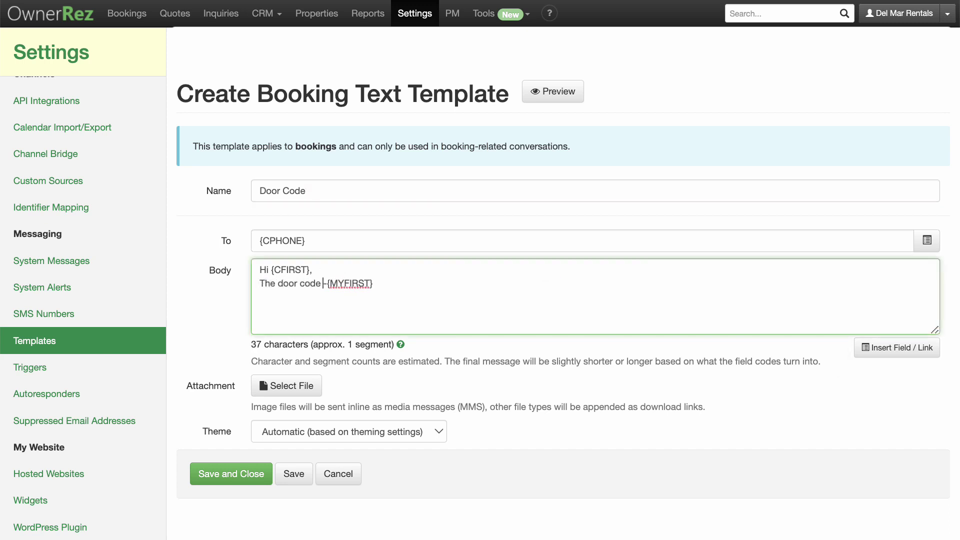
type(".....")
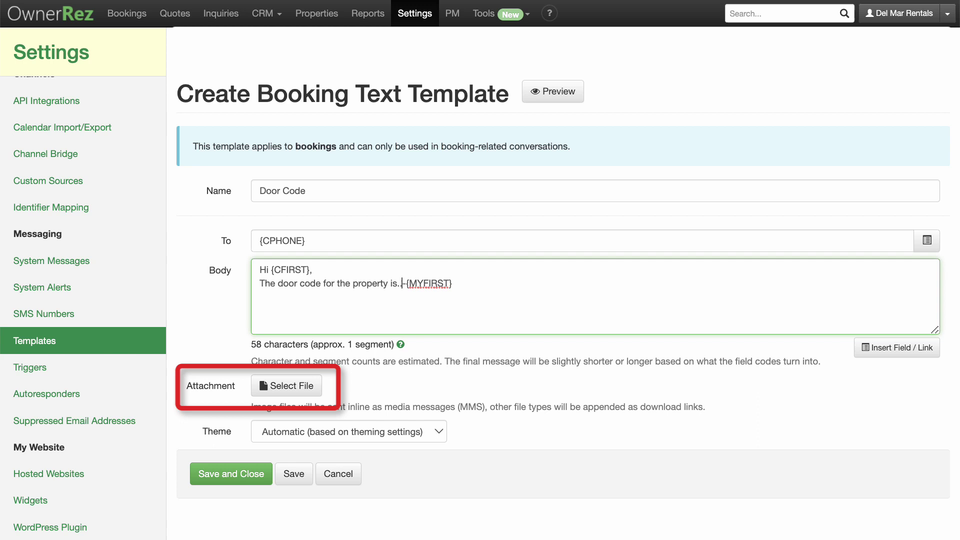
key("Return")
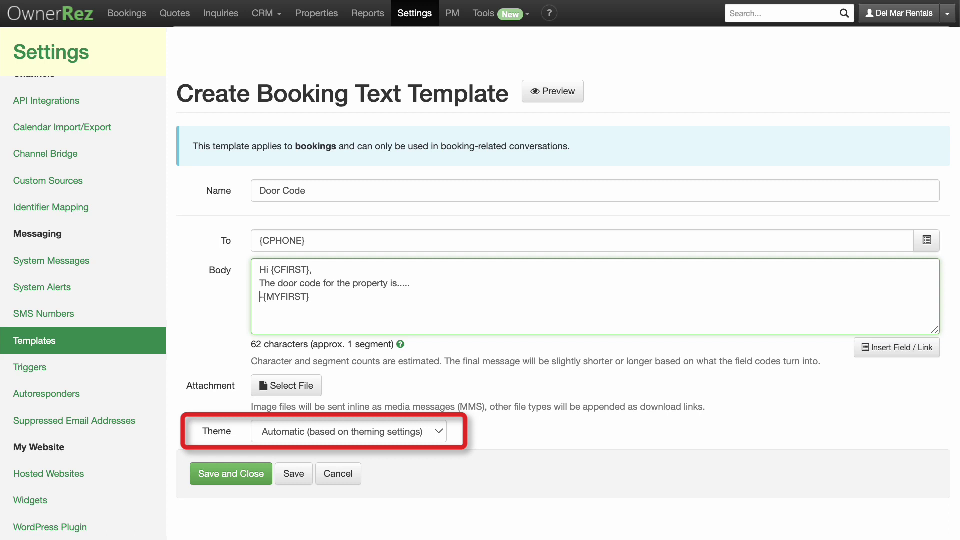
left_click(250, 475)
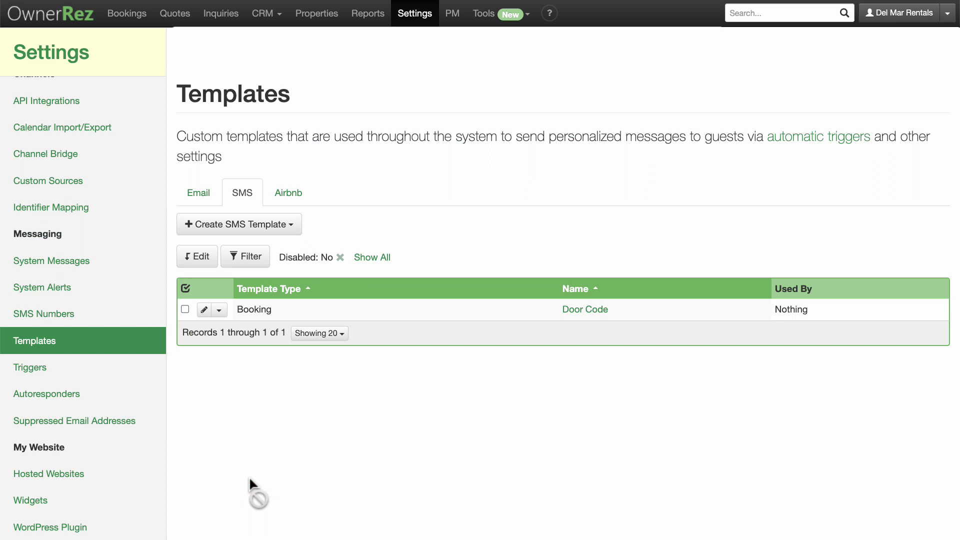
- Start a new trigger that runs at a scheduled time, 3 days before booking arrival
left_click(121, 373)
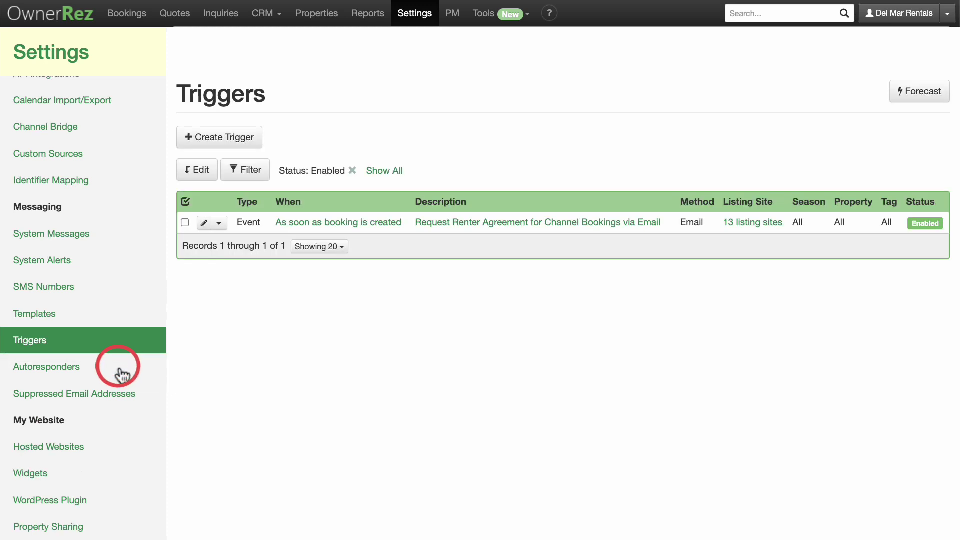
left_click(218, 145)
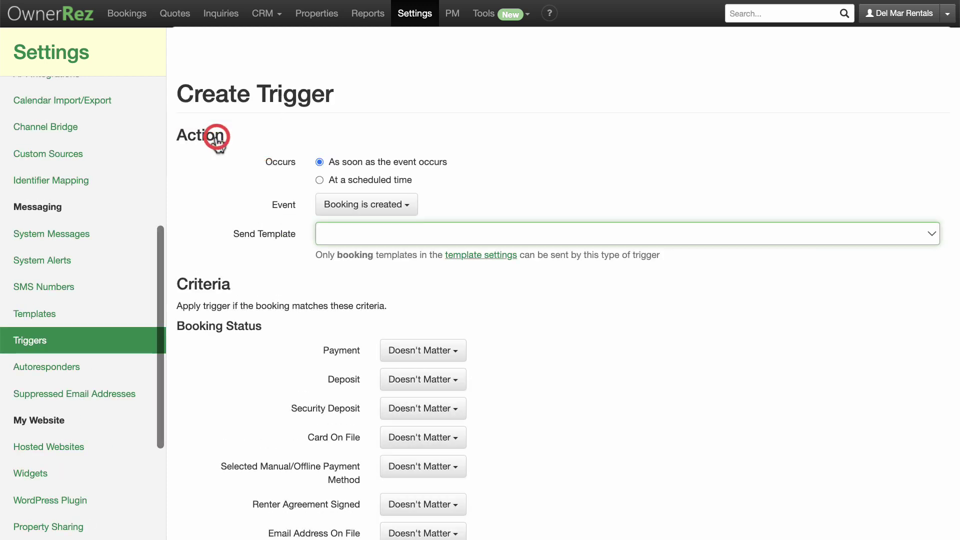
left_click(320, 180)
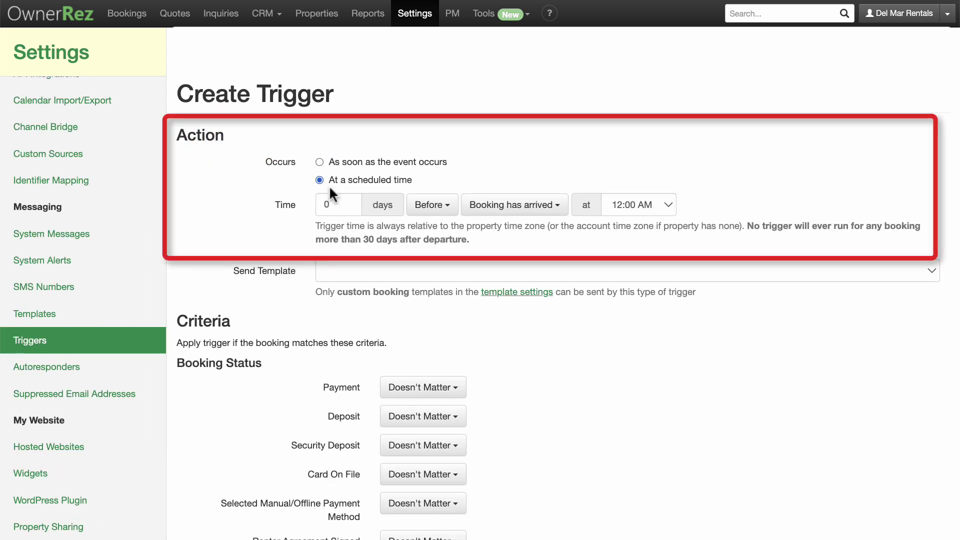
double_click(340, 205)
type("3")
- Set the trigger to send the Door Code template at 8:00 AM and save it
left_click(668, 199)
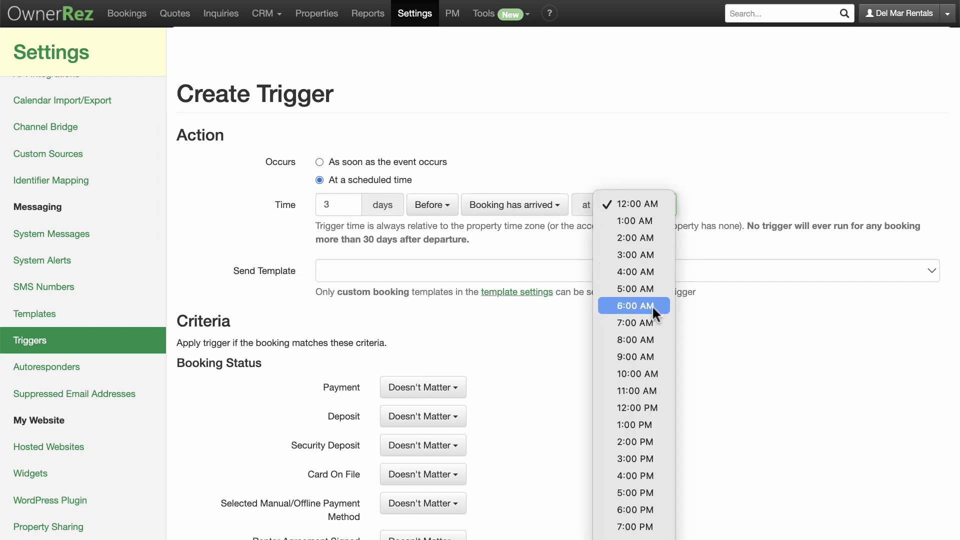
left_click(650, 339)
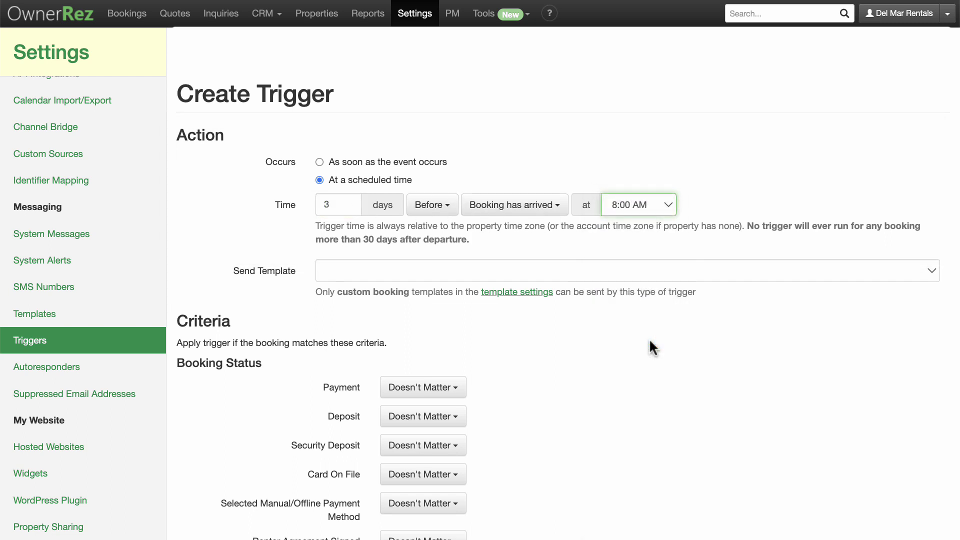
left_click(636, 269)
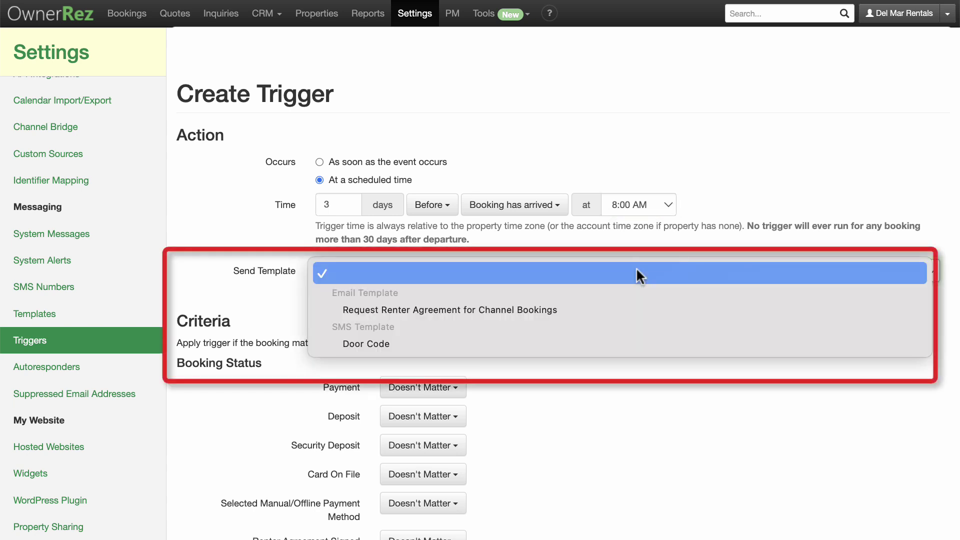
left_click(612, 340)
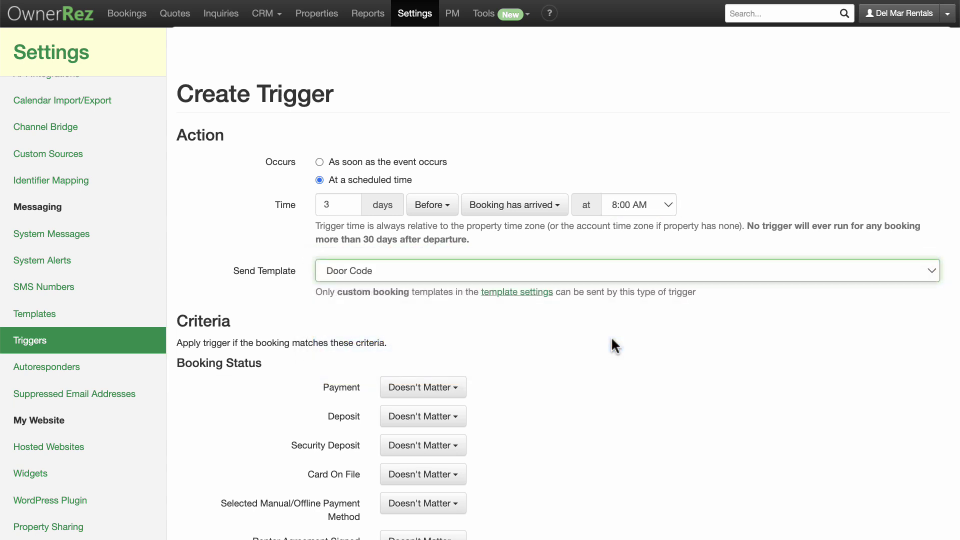
scroll(613, 340, "down", 10)
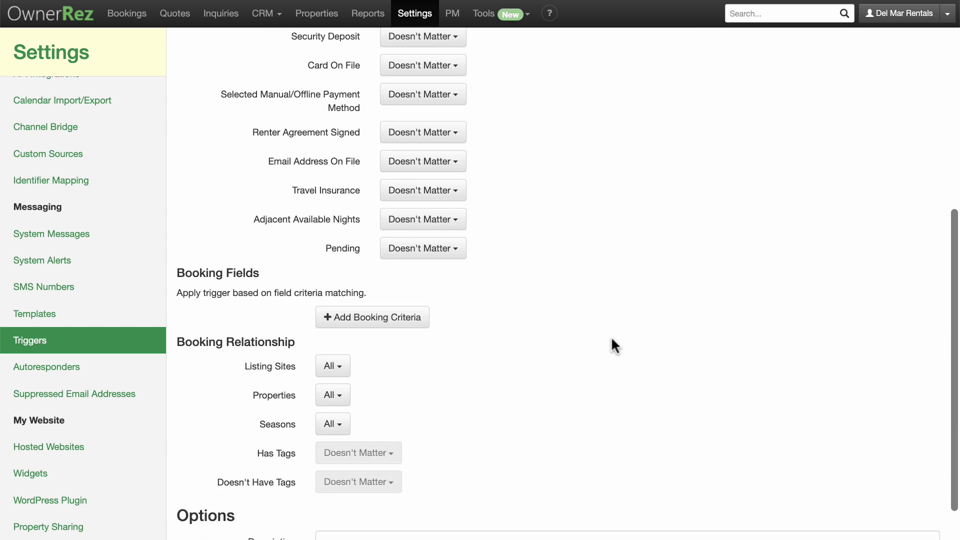
scroll(611, 336, "down", 2)
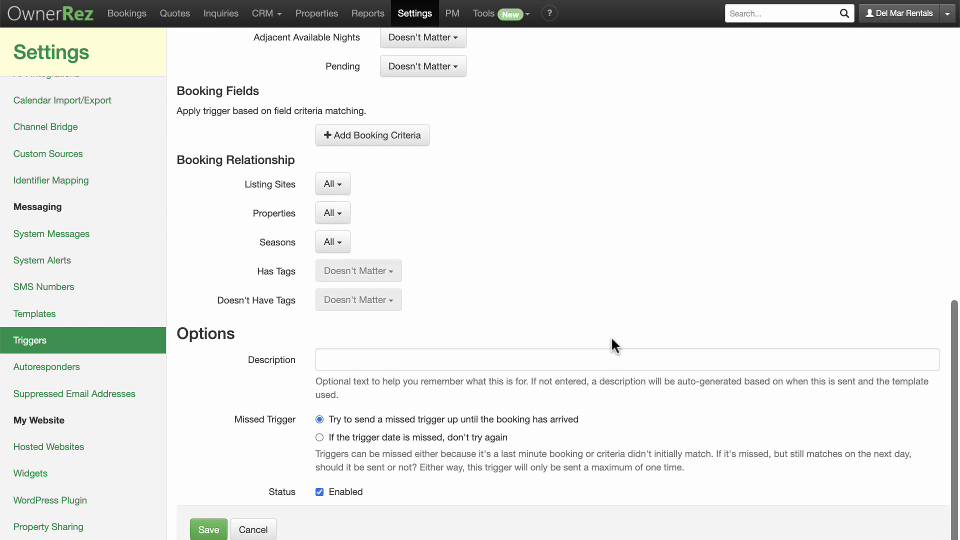
left_click(208, 531)
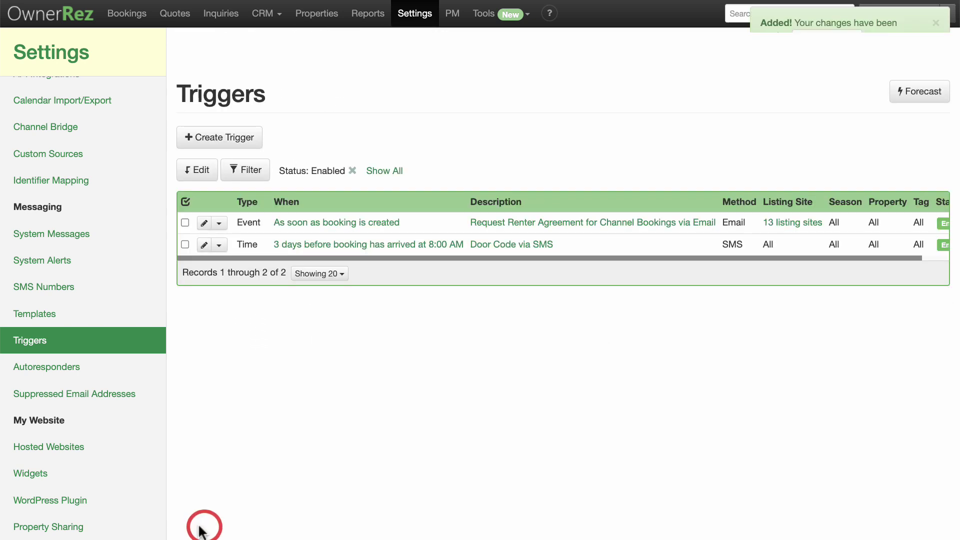
- Open the Messages of the June Poppy's Hideaway booking from the bookings calendar
left_click(127, 13)
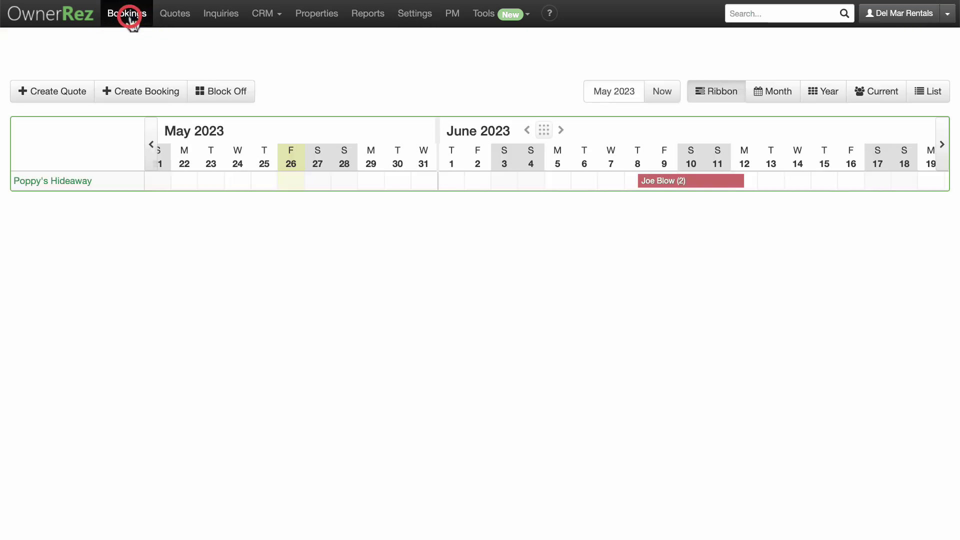
left_click(656, 181)
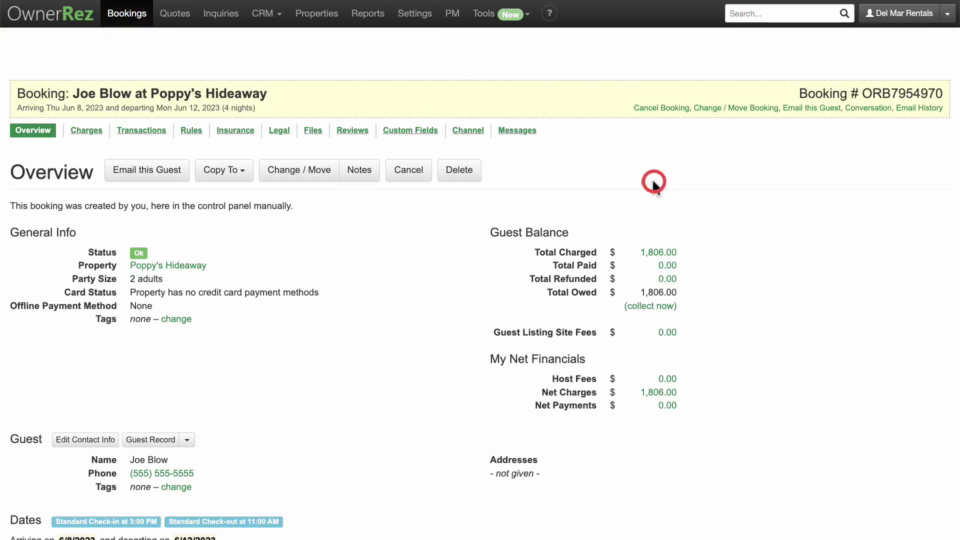
left_click(520, 134)
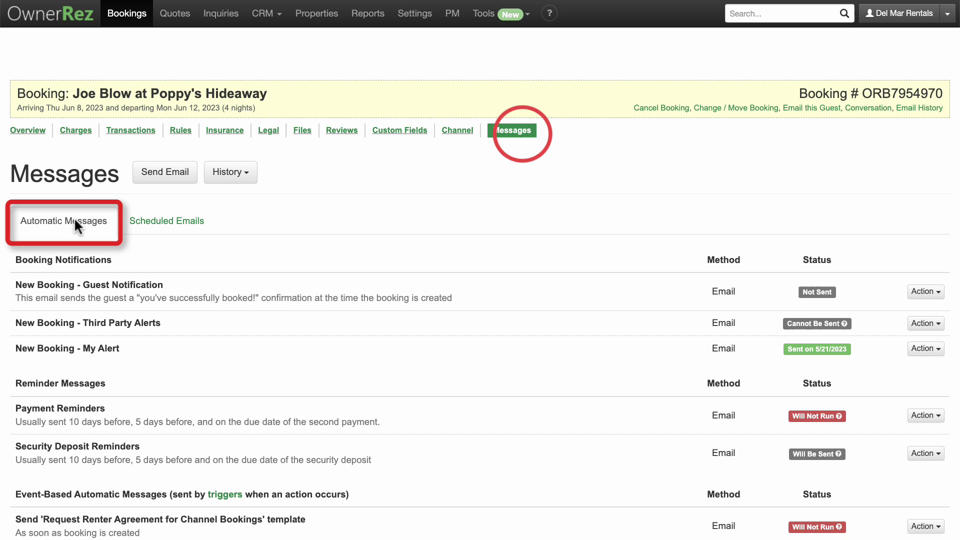
scroll(74, 217, "down", 2)
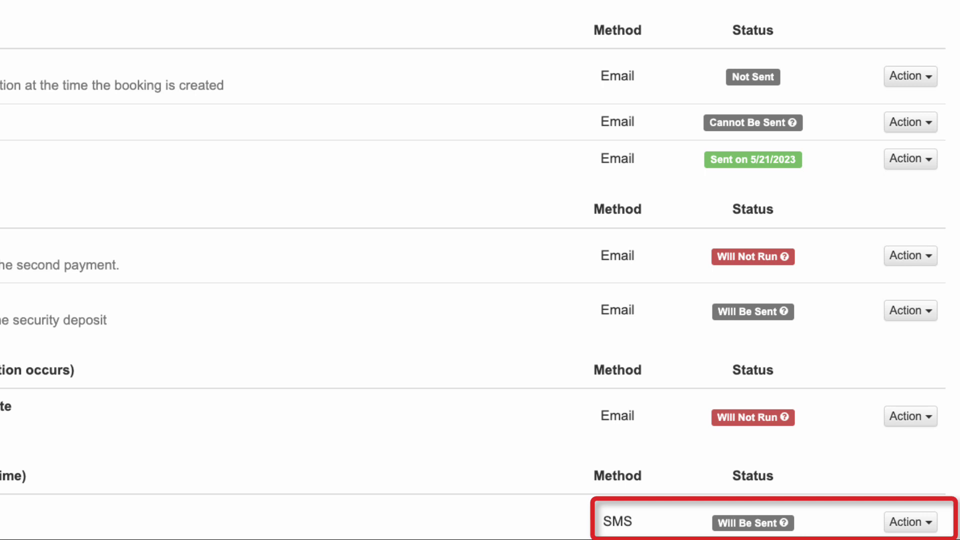
- Show the Door Code SMS options, confirming it will be sent on 6/5/2023
mouse_move(776, 516)
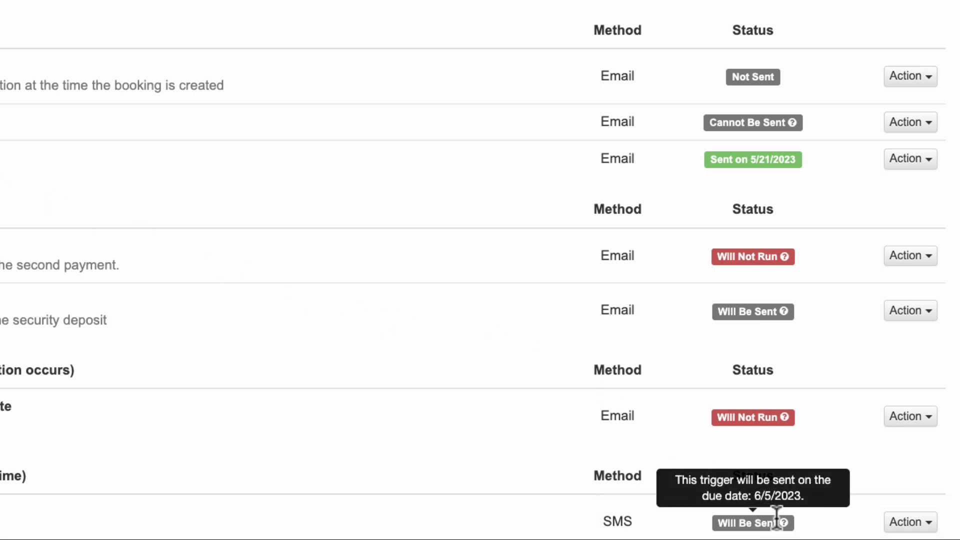
left_click(909, 522)
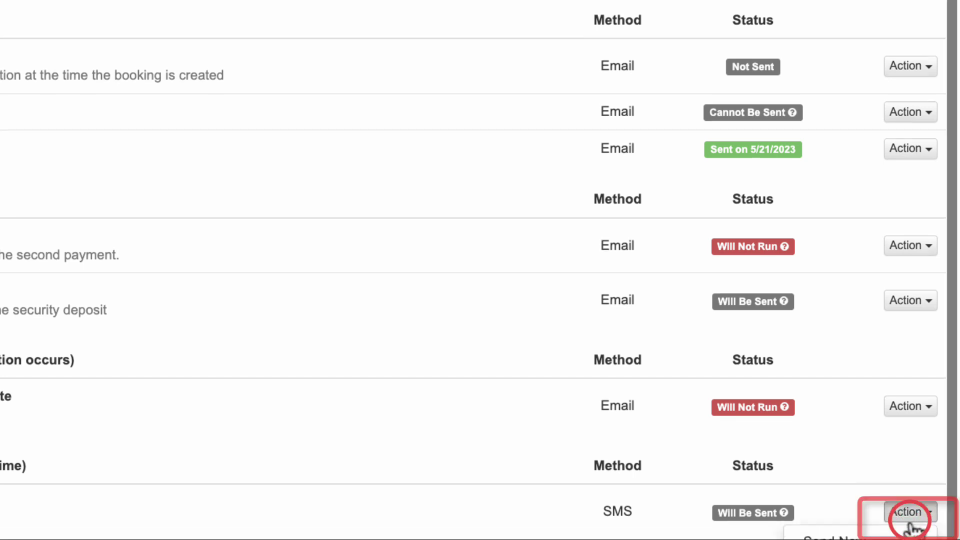
scroll(910, 528, "down", 3)
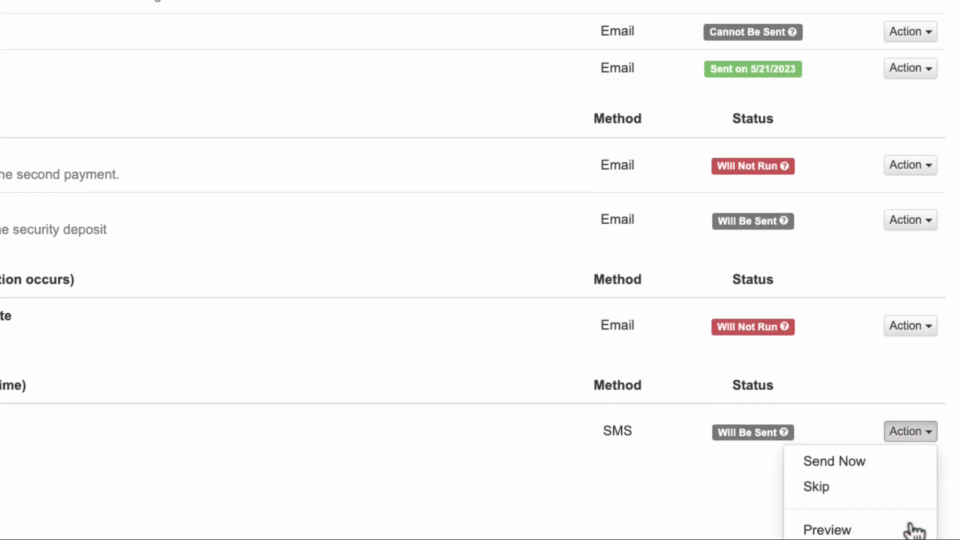
scroll(915, 532, "down", 1)
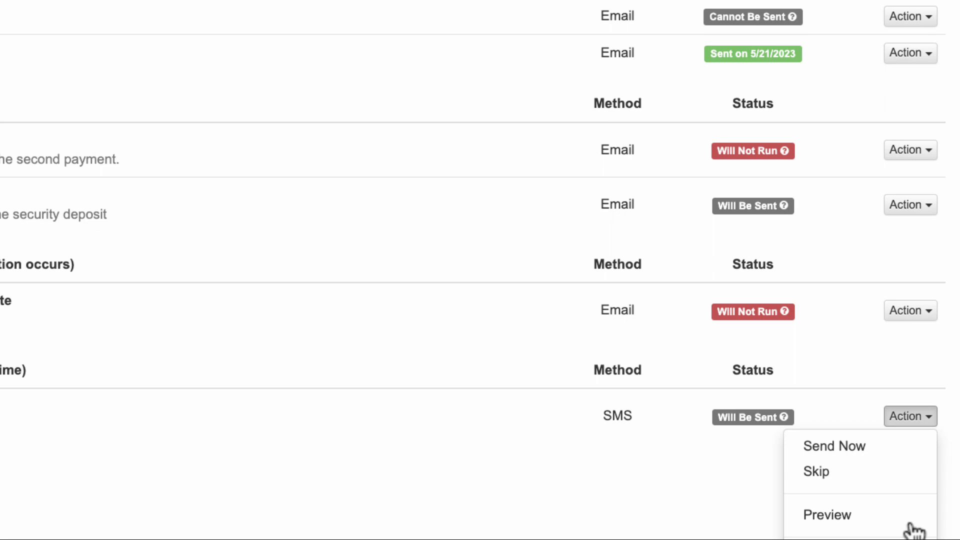